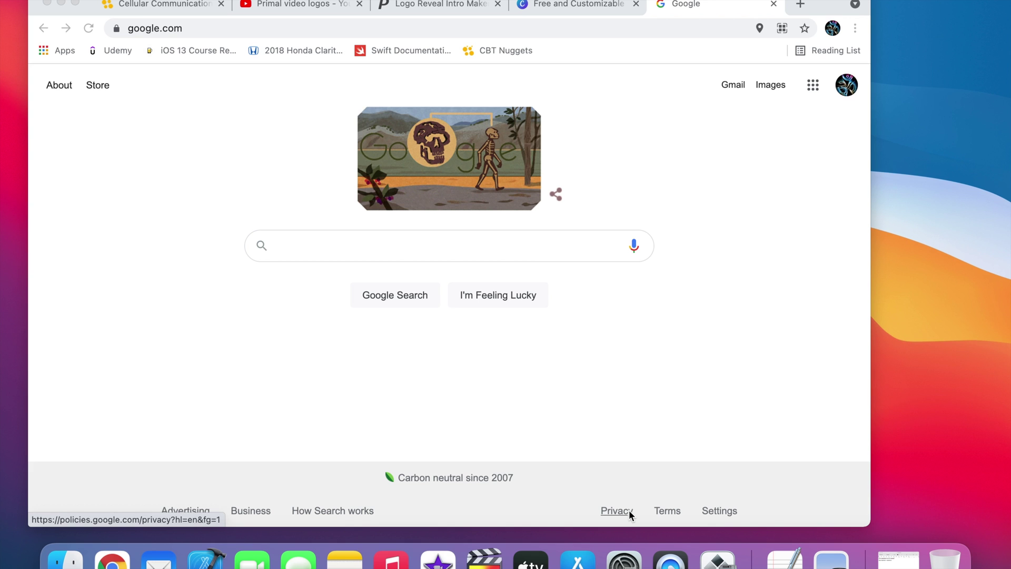
Go to fedex.com and expand its Design & Print menu
left_click(335, 27)
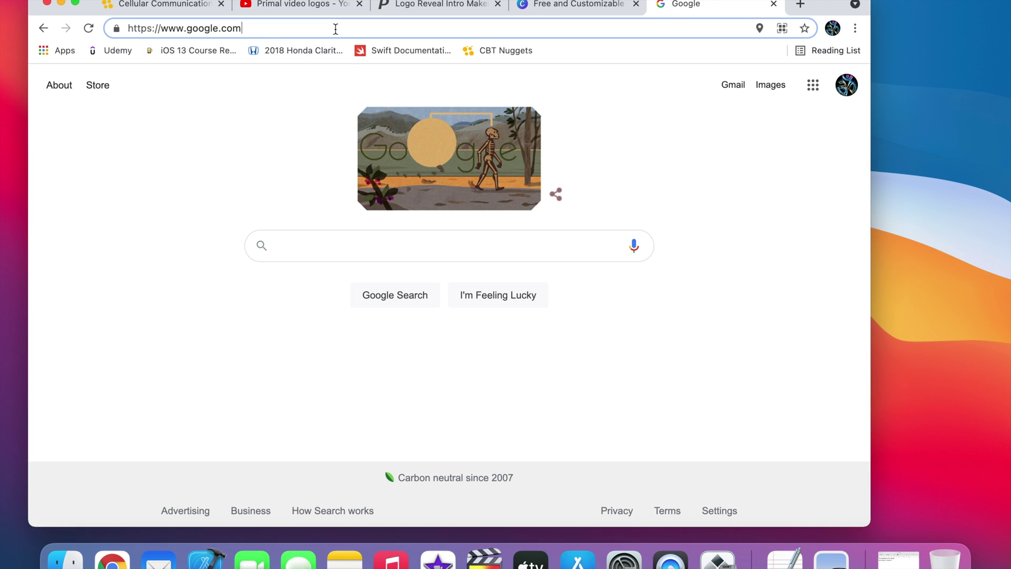
type("fedex")
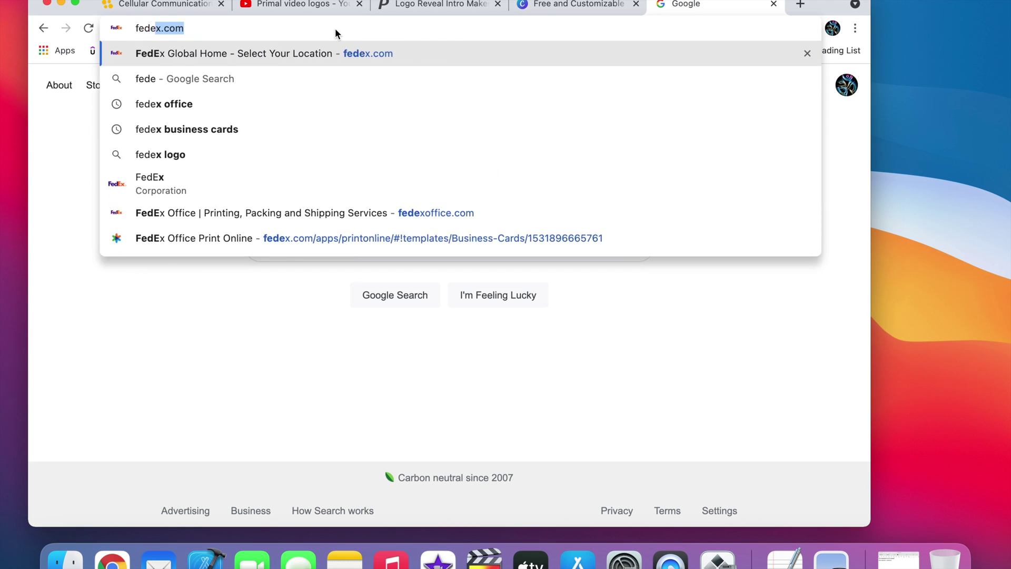
key("Return")
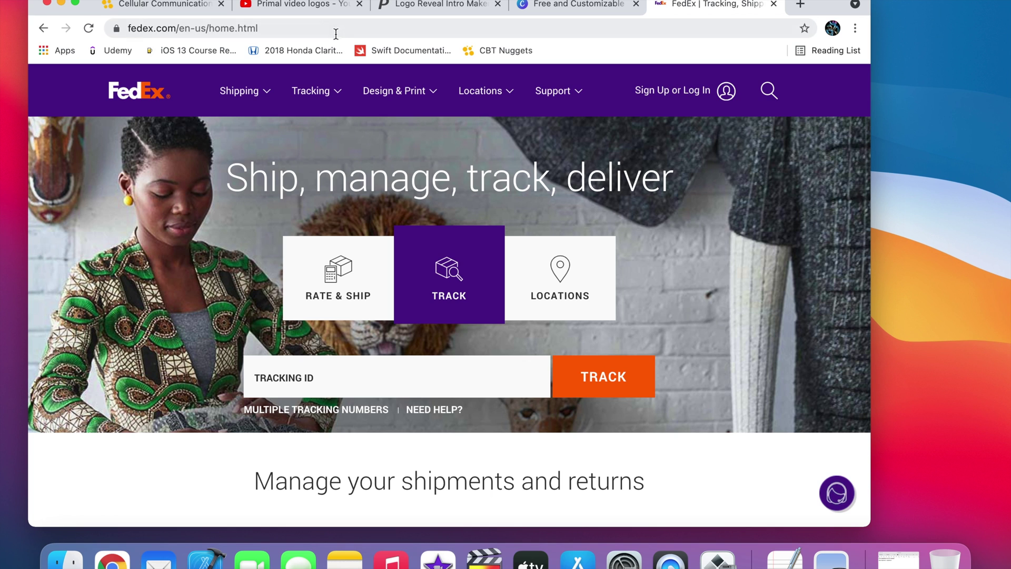
left_click(386, 91)
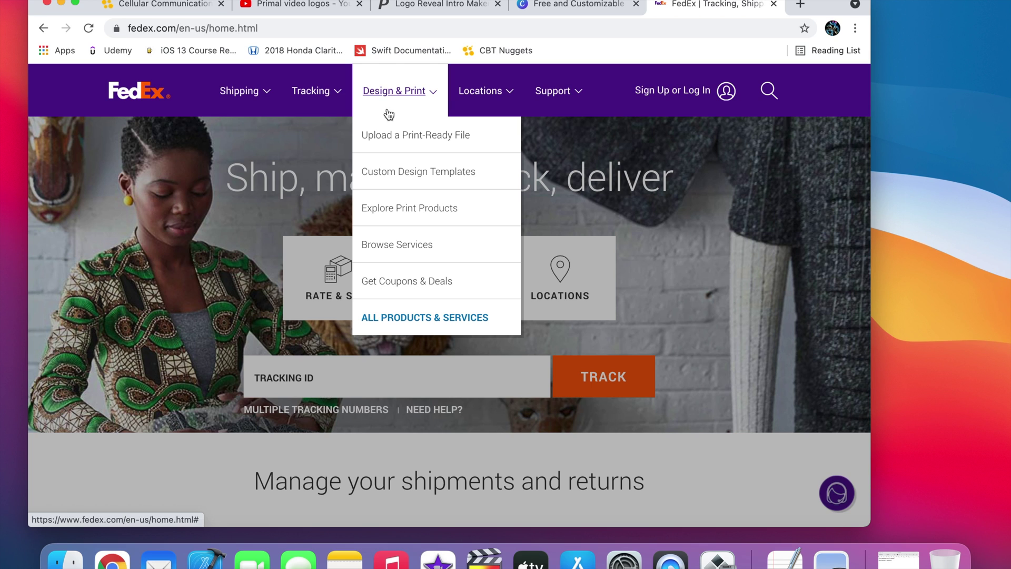
Choose Upload a Print-Ready File, then the Cards print product
left_click(392, 139)
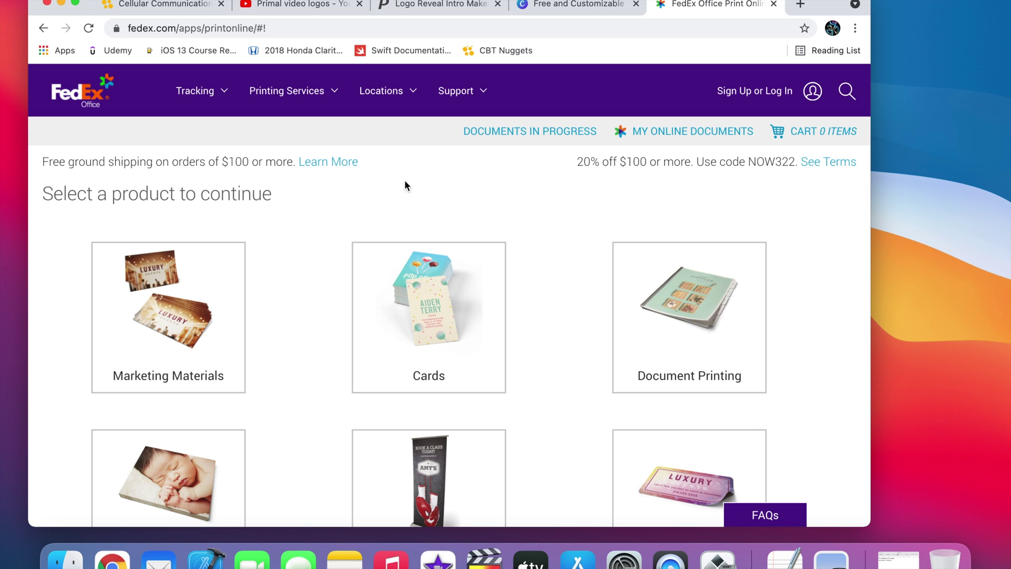
left_click(418, 271)
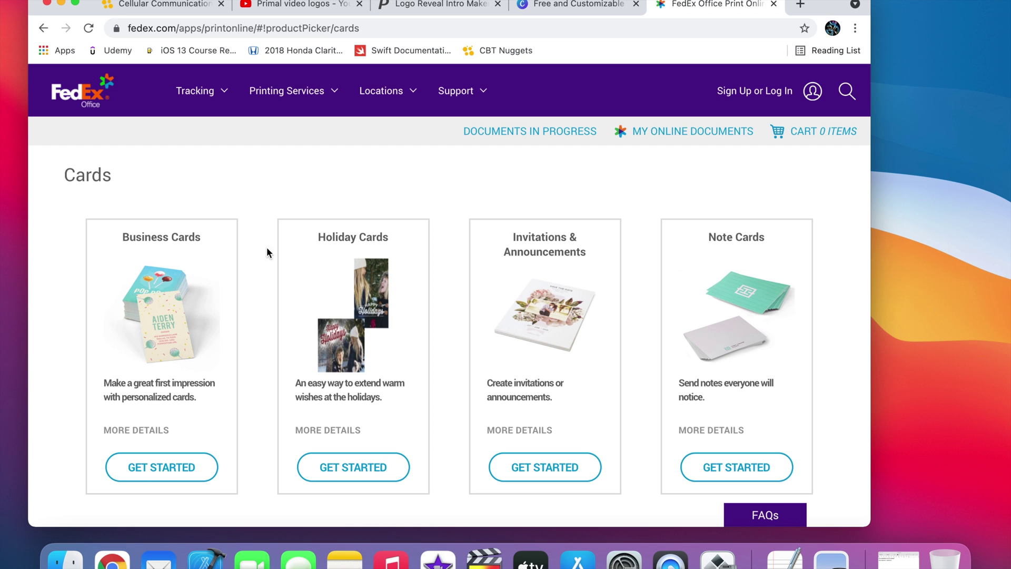
Show the Business Cards templates
left_click(191, 287)
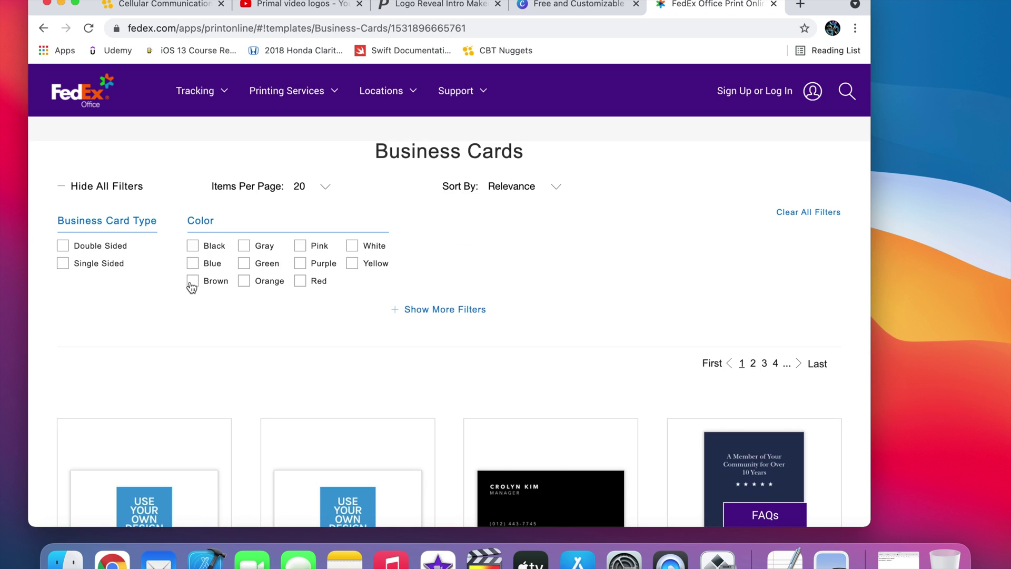
scroll(191, 287, "down", 3)
scroll(191, 287, "down", 3)
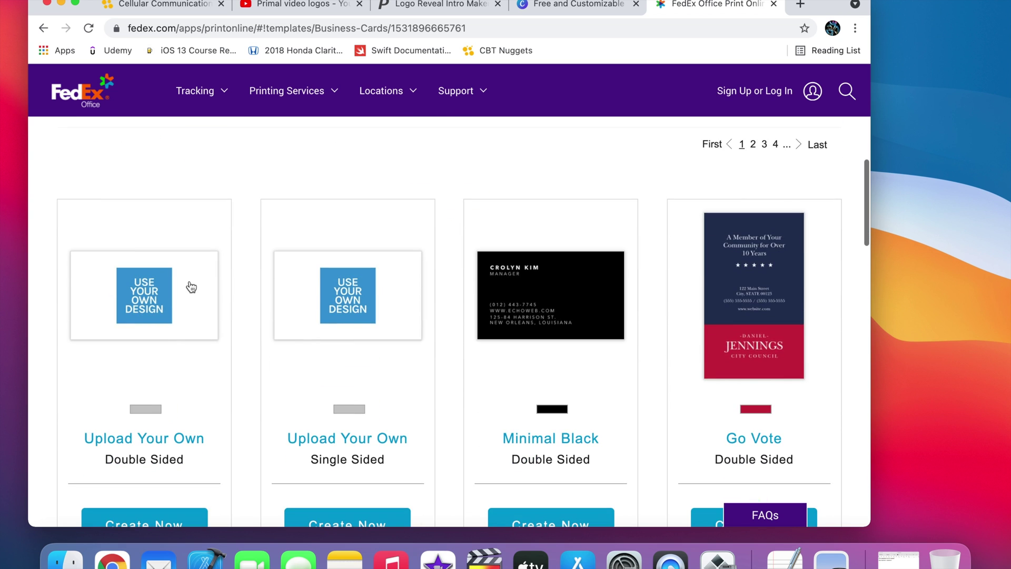
scroll(191, 287, "down", 3)
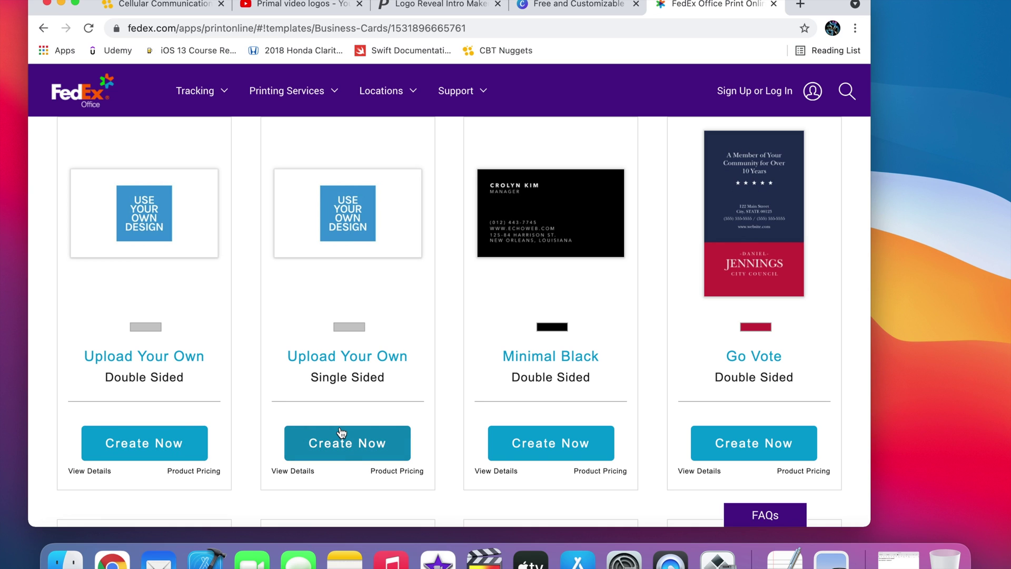
Start an Upload Your Own single-sided card and browse My Computer for a front image
left_click(345, 449)
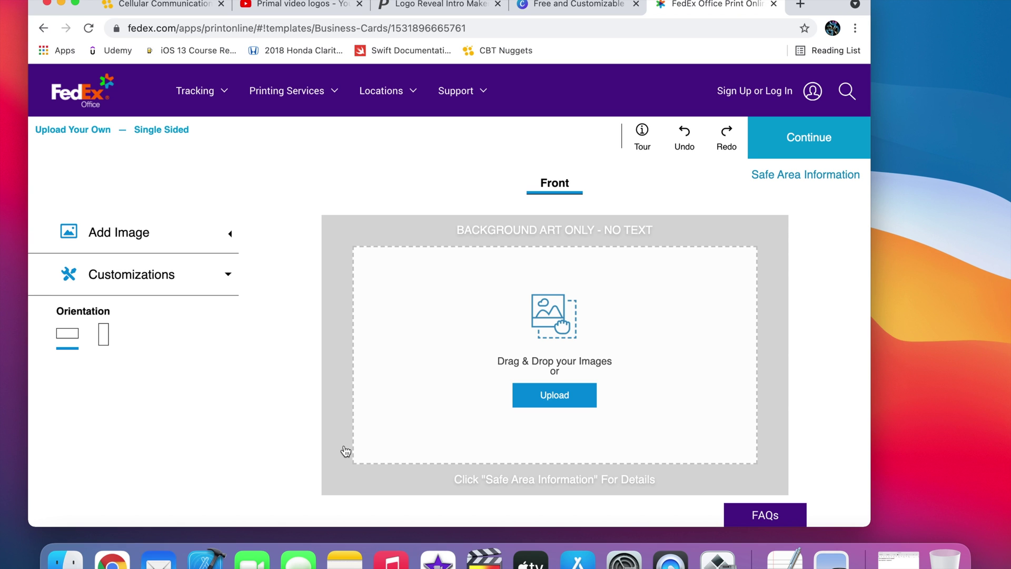
left_click(539, 396)
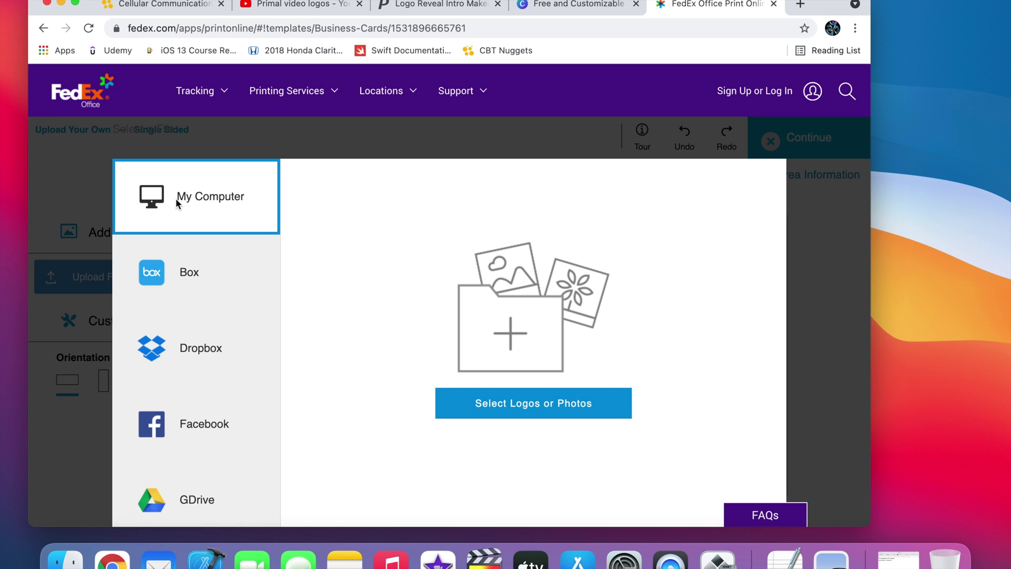
left_click(460, 402)
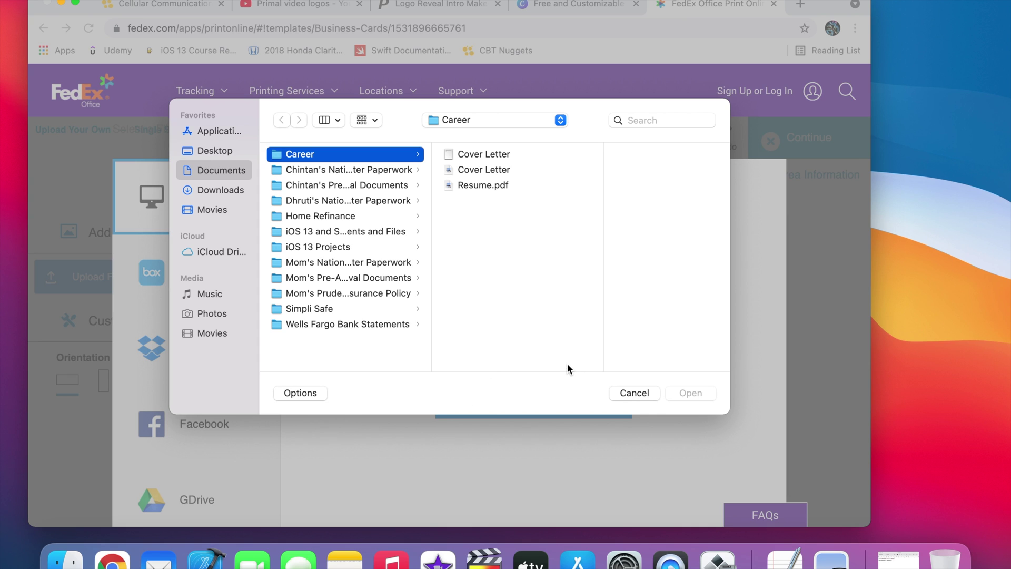
Select Resume.pdf, cancel the file browser, and close the upload chooser
left_click(479, 186)
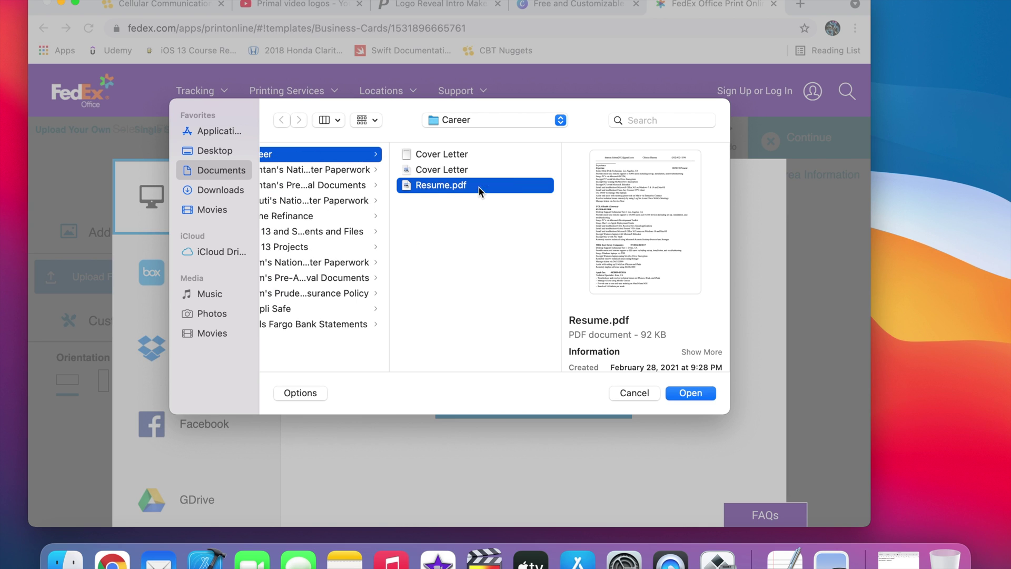
left_click(624, 394)
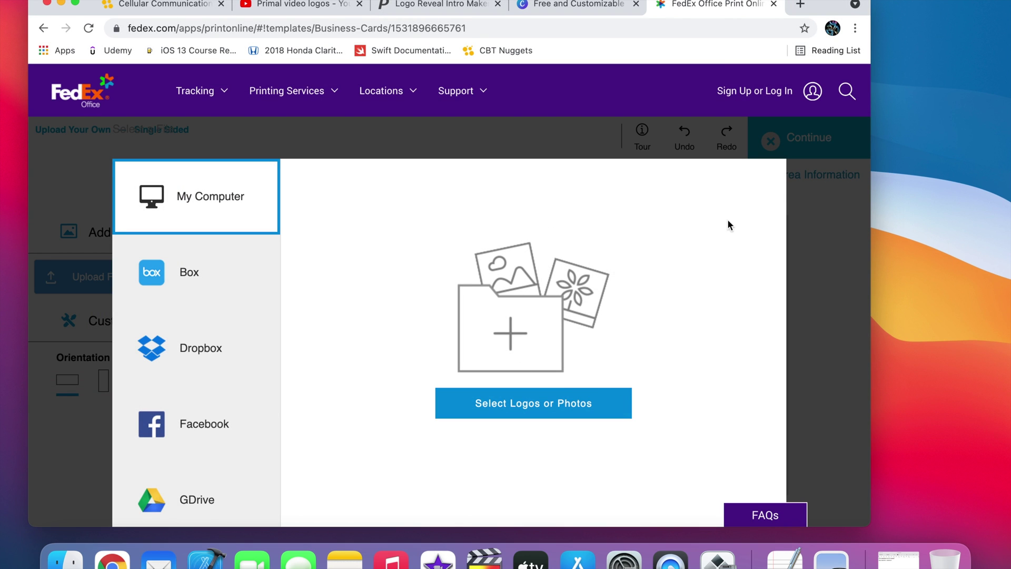
left_click(871, 252)
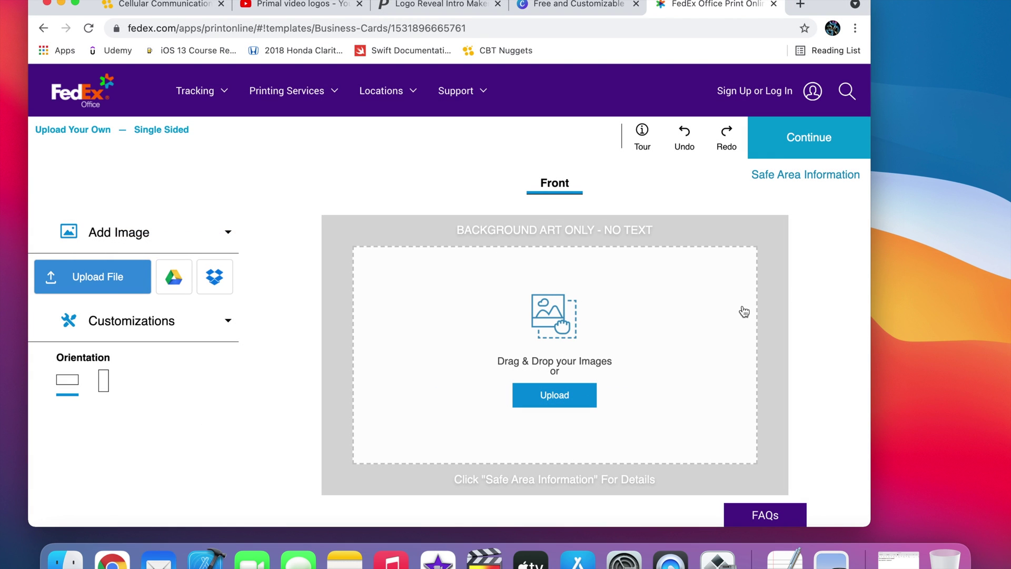